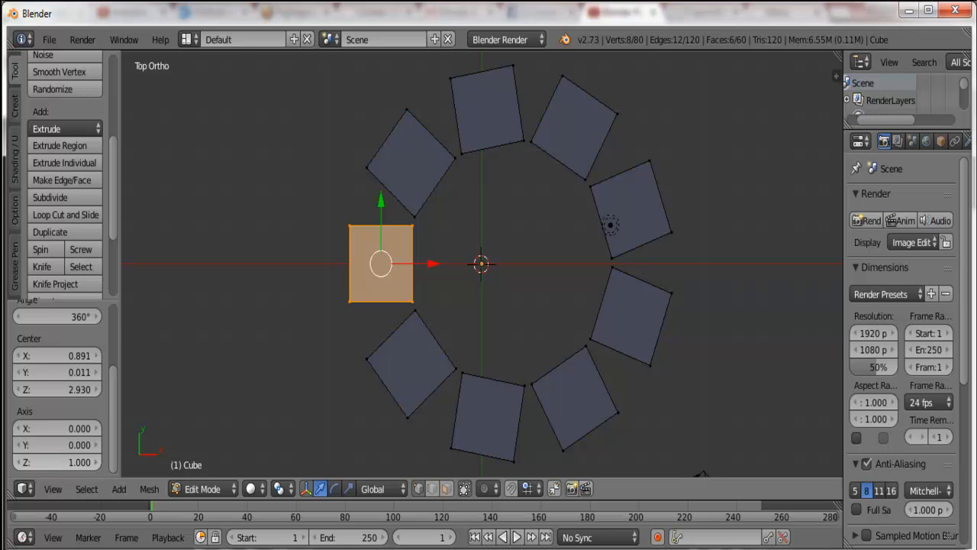
Set the spin's Z axis value to 0 and check the copies from the top view
left_click(72, 461)
type("0")
key("Return")
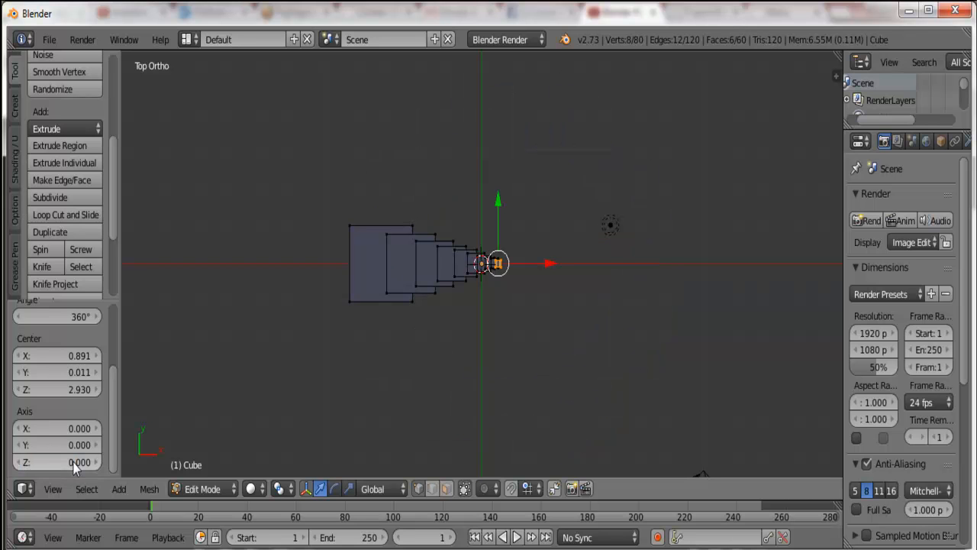
middle_click_drag(382, 351, 369, 259)
key("KP_7")
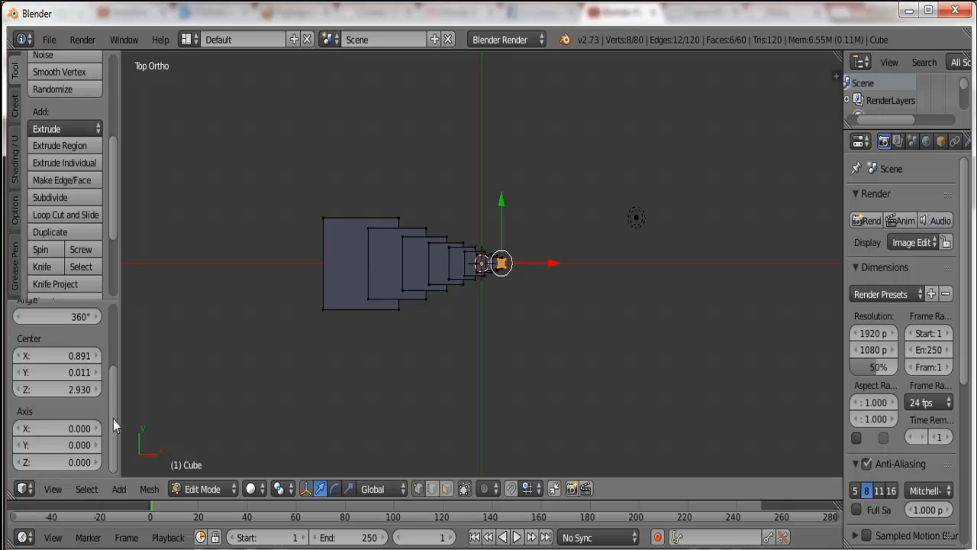
Set the spin's Y axis value to 1 and lower its centre X to about 0.221
left_click(80, 445)
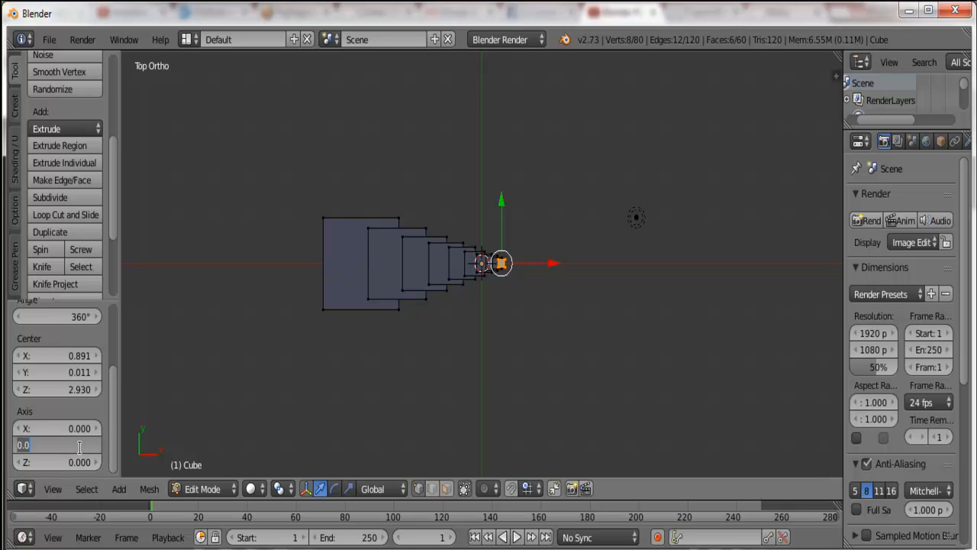
type("1")
key("Return")
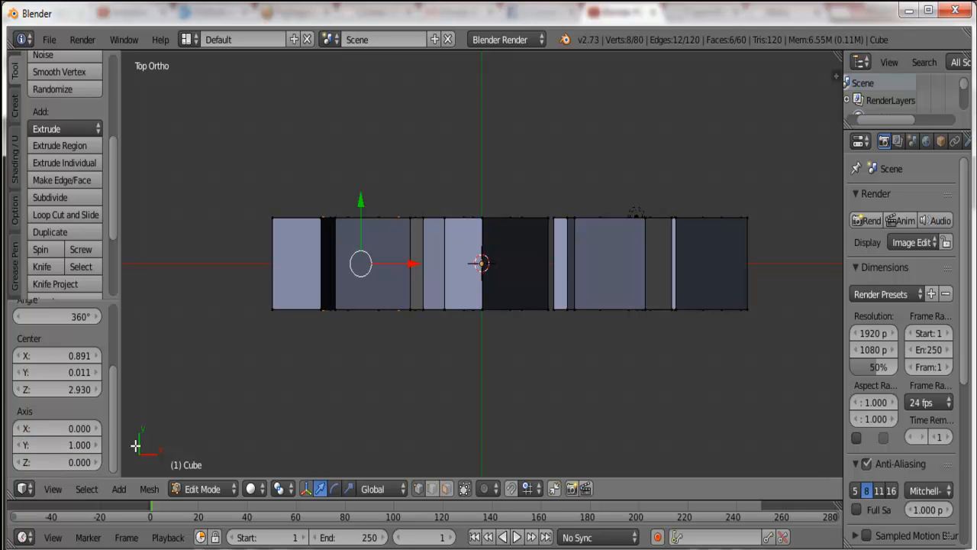
middle_click_drag(375, 409, 412, 226)
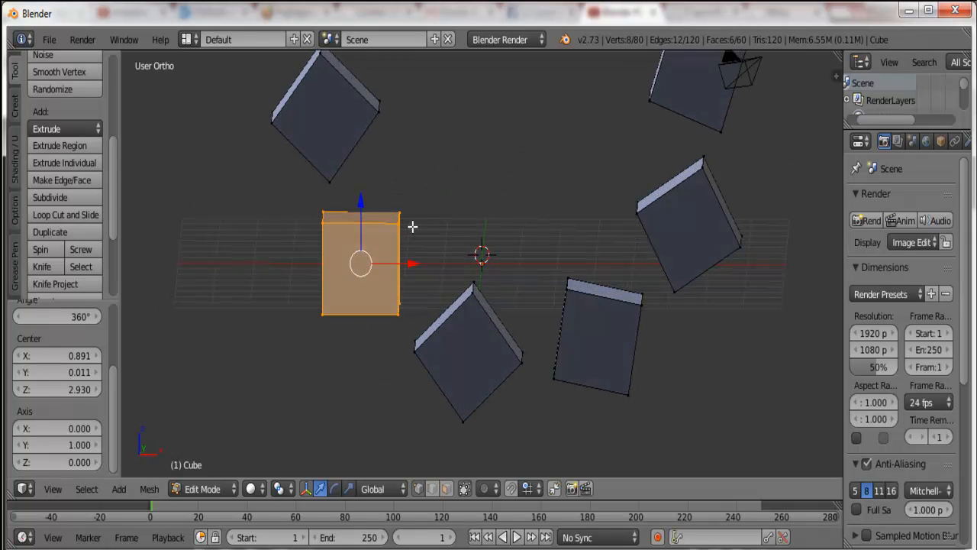
left_click_drag(80, 355, 29, 355)
mouse_move(290, 257)
middle_mouse_down()
mouse_move(290, 170)
mouse_move(295, 356)
mouse_move(305, 283)
mouse_move(297, 253)
middle_mouse_up()
Reset the spin's Y axis value to 0 and set its Z axis value to 1
left_click(86, 444)
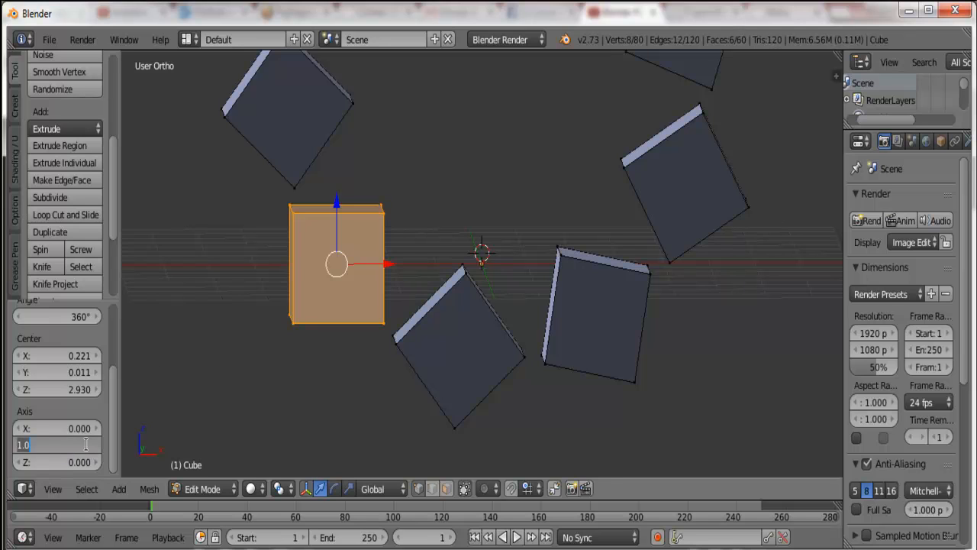
type("0")
key("Return")
left_click(74, 462)
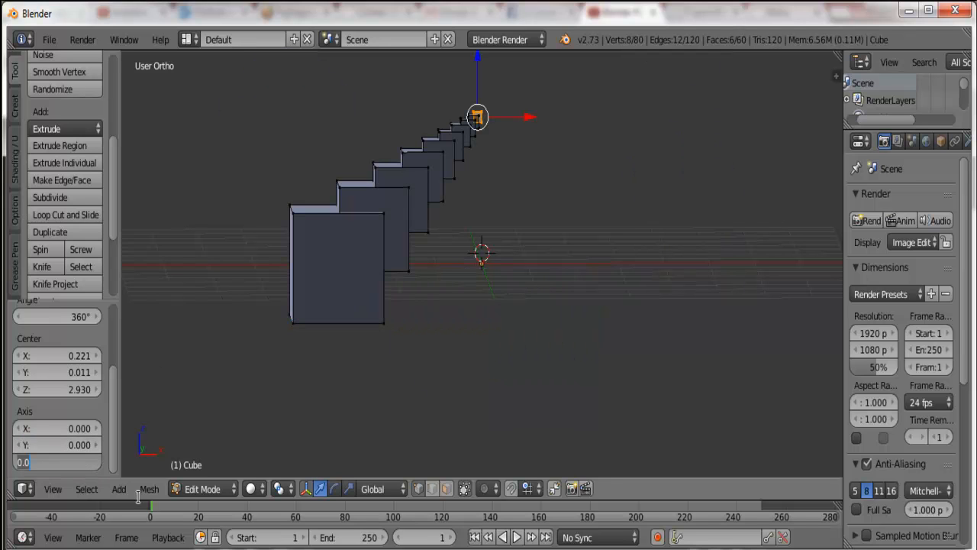
type("1")
key("Return")
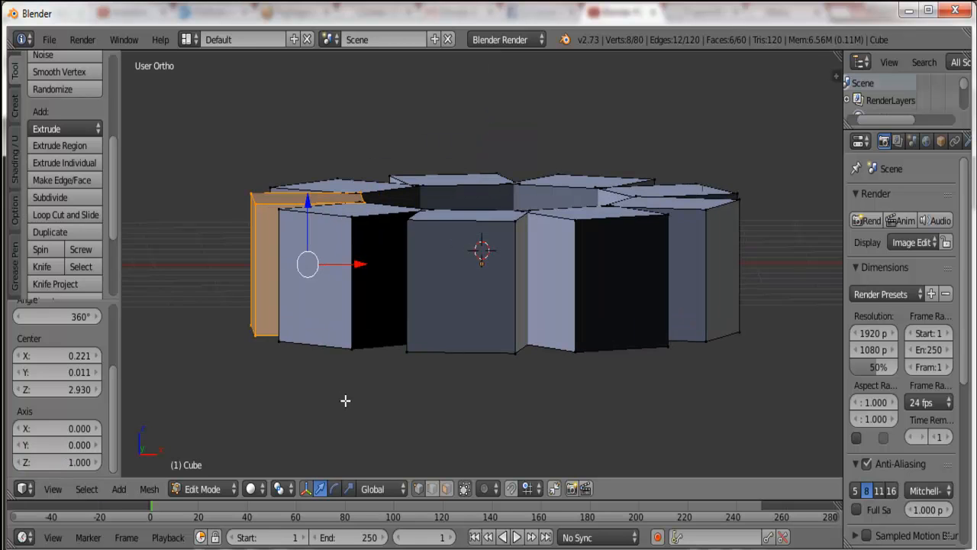
middle_click_drag(345, 399, 356, 426)
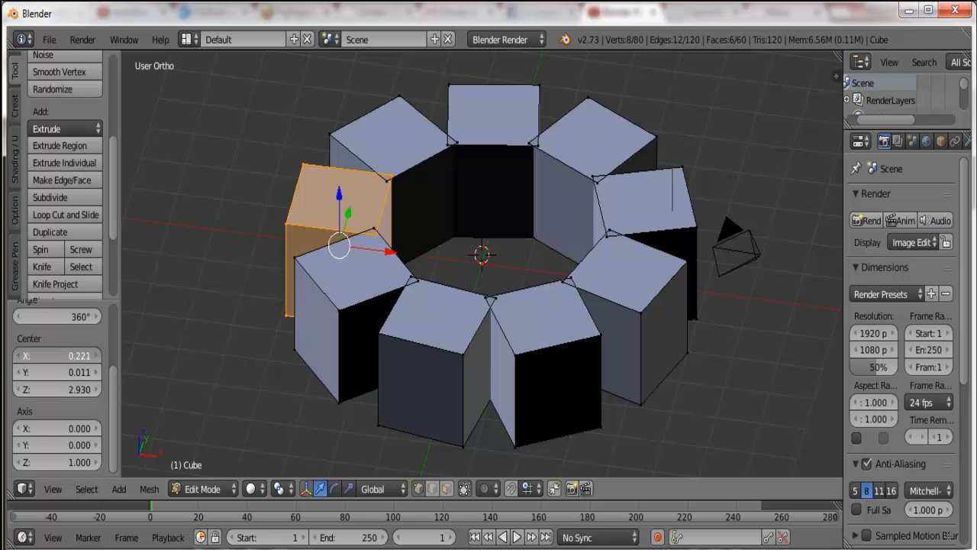
Raise the spin's centre X to about 1.291 and set its X axis value to 1
left_click_drag(68, 356, 99, 356)
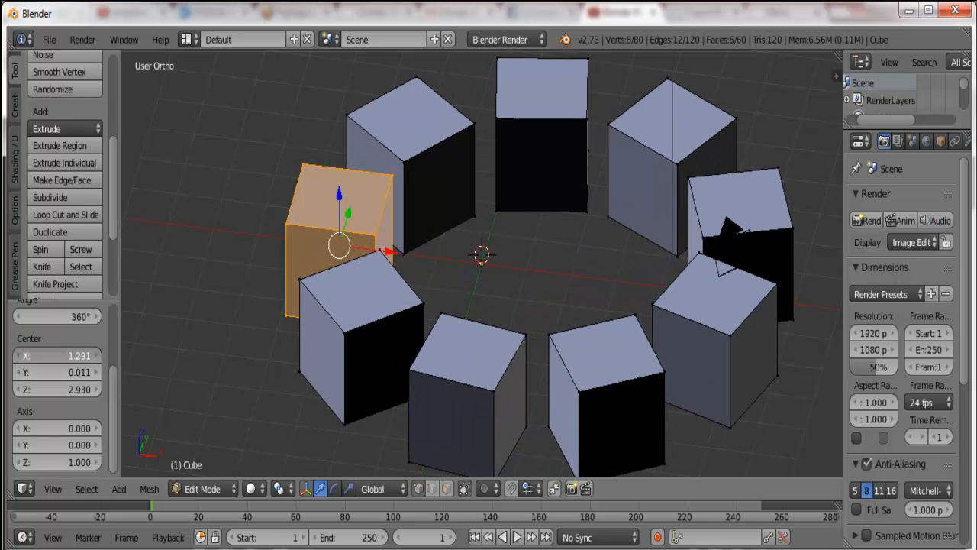
left_click(76, 428)
type("1")
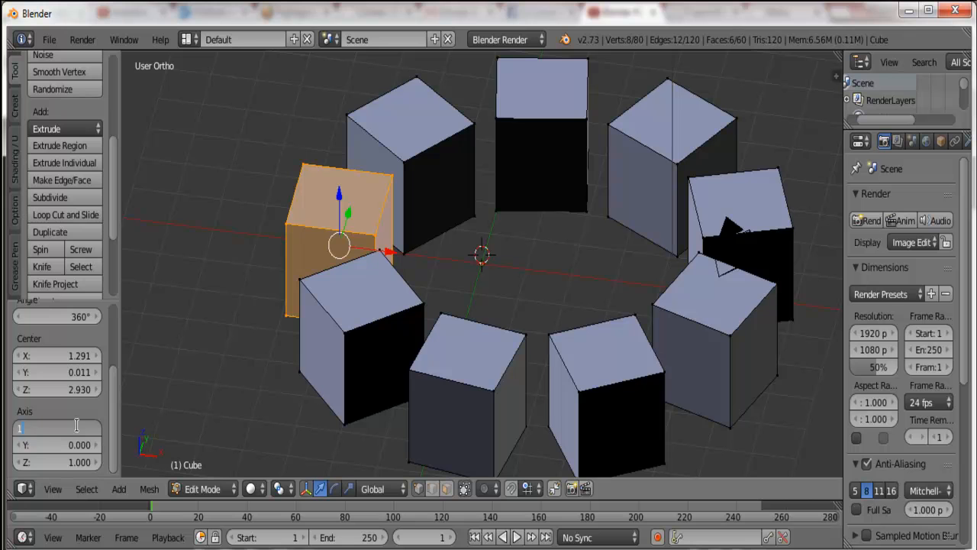
key("Return")
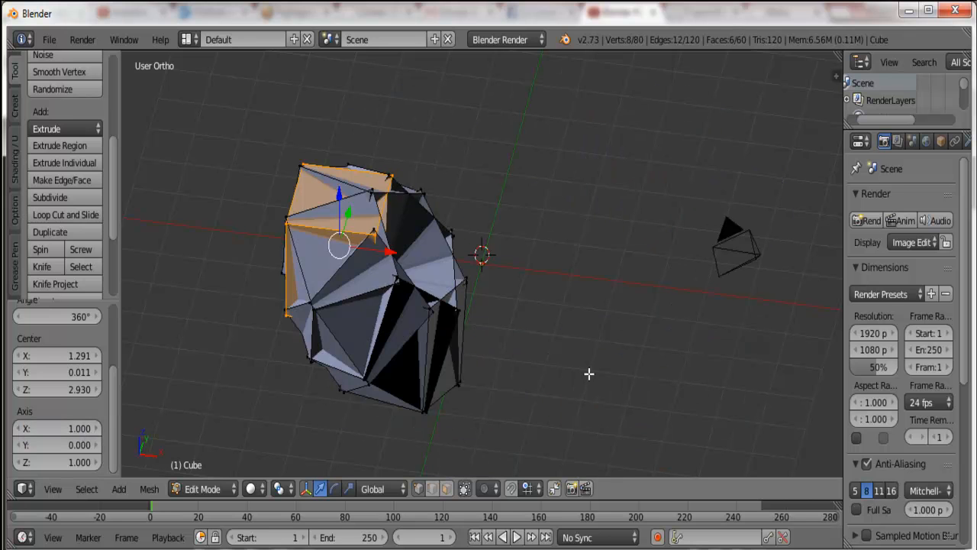
middle_click_drag(588, 374, 464, 368)
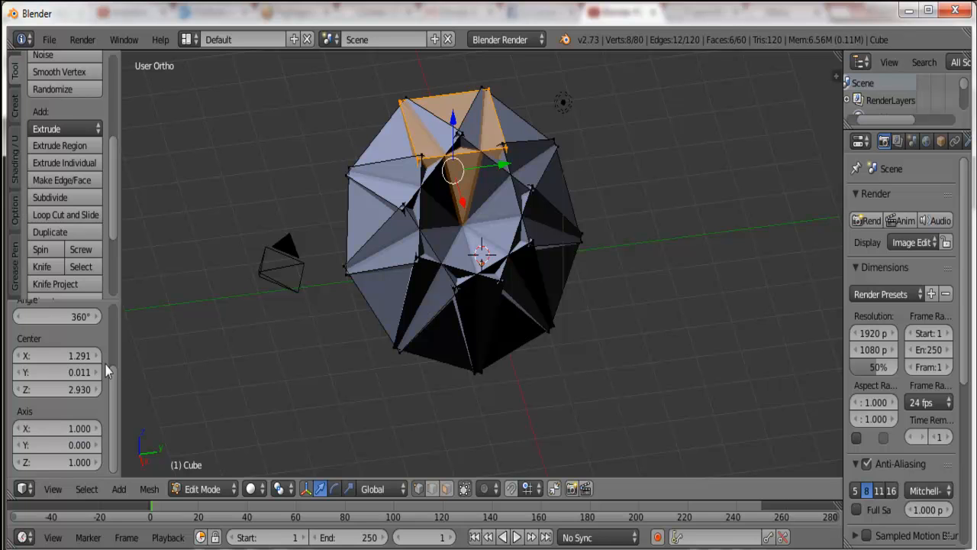
Widen the spun ring by raising its centre X to about 4.731, and inspect it from the top
left_click_drag(83, 358, 385, 360)
scroll(230, 314, "up", 1)
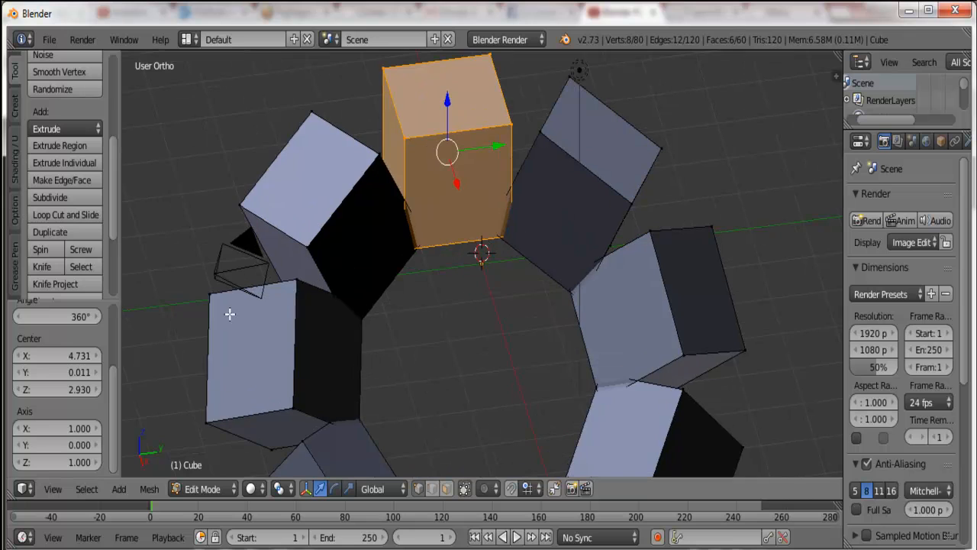
mouse_move(195, 292)
middle_mouse_down()
mouse_move(187, 342)
mouse_move(198, 287)
middle_mouse_up()
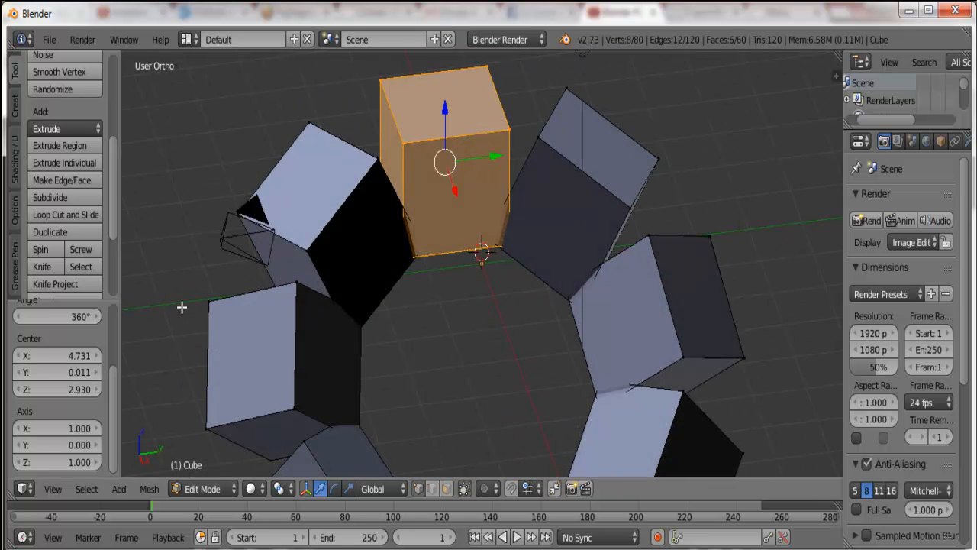
key("KP_7")
scroll(307, 314, "down", 3)
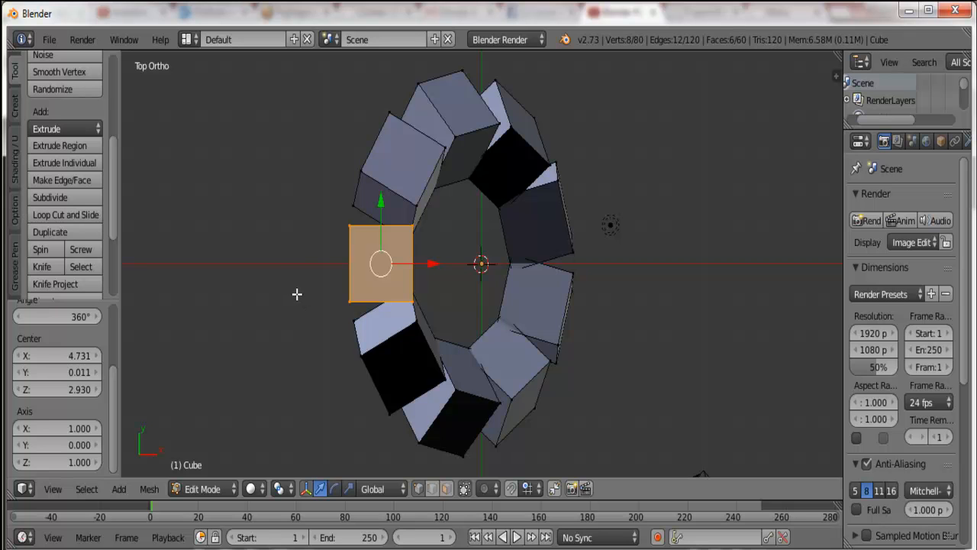
mouse_move(297, 294)
middle_mouse_down()
mouse_move(281, 288)
mouse_move(320, 298)
mouse_move(283, 275)
mouse_move(302, 310)
middle_mouse_up()
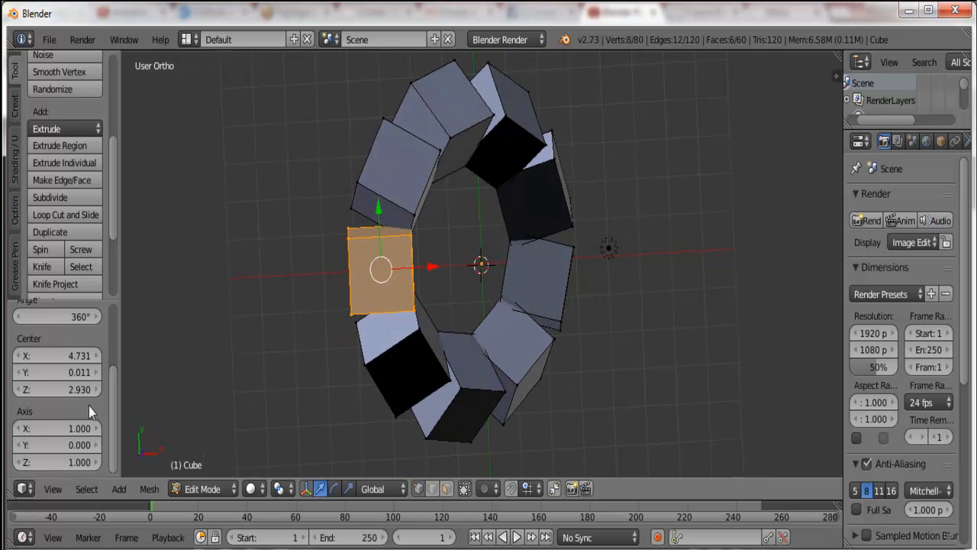
Set the spin's centre X to 1, and raise it to about 3.530 to open the ring
left_click_drag(79, 356, 15, 356)
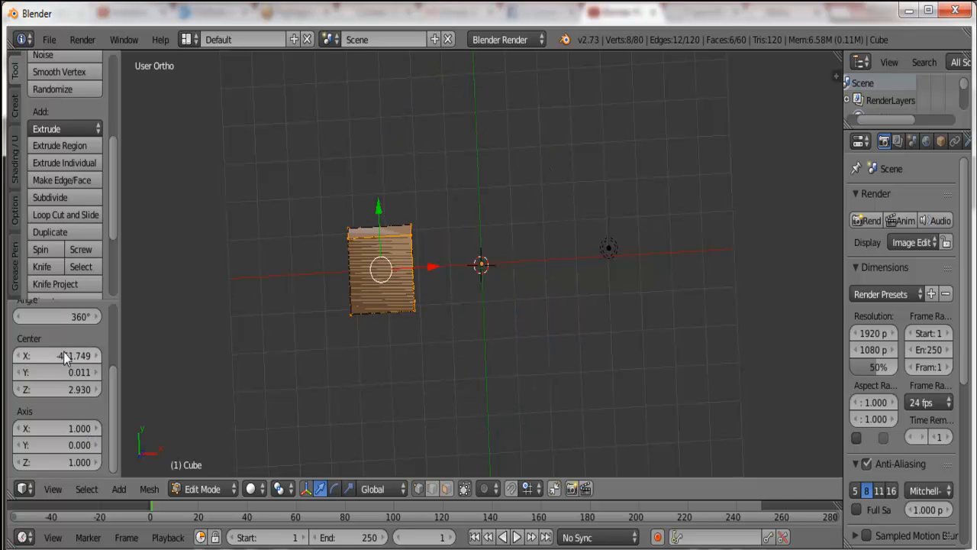
left_click(66, 353)
type("1")
key("Return")
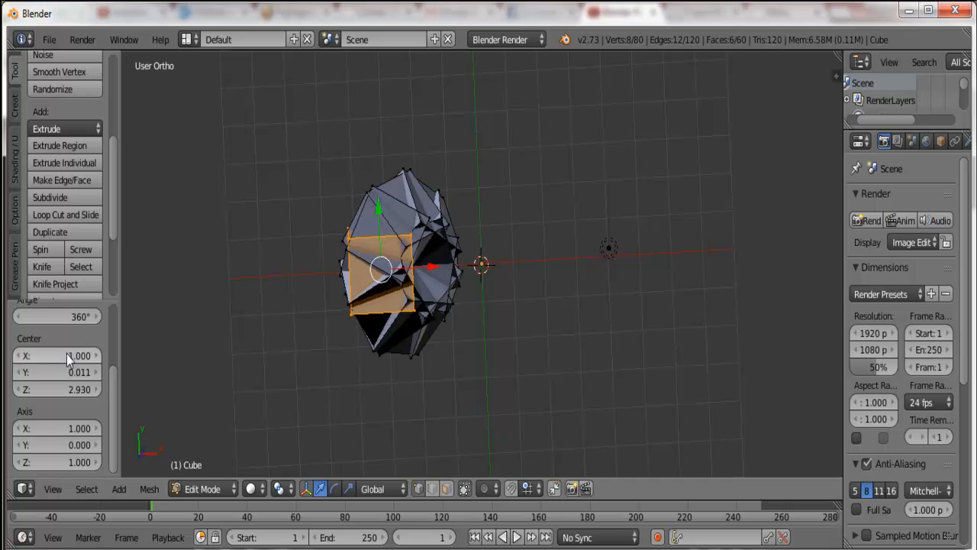
middle_click_drag(257, 356, 522, 225)
scroll(522, 225, "up", 3)
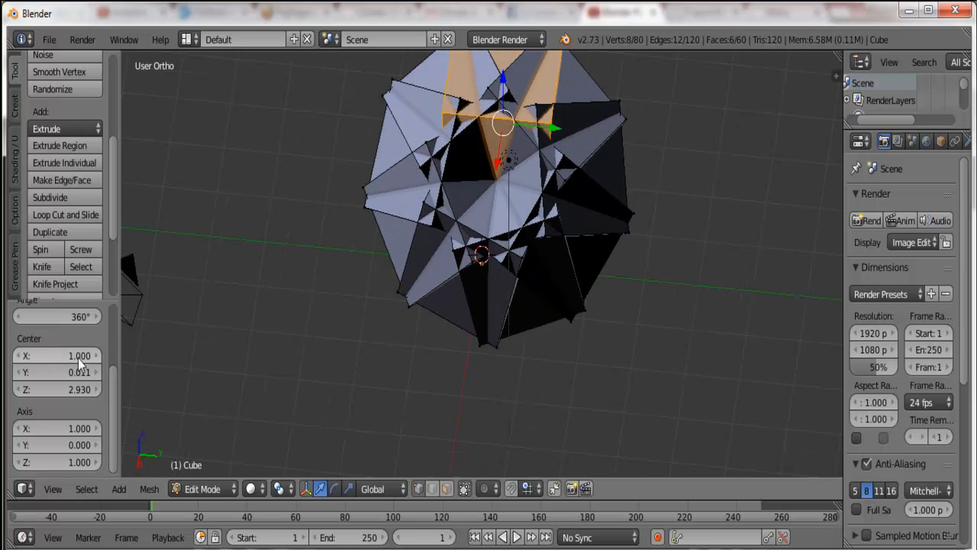
left_click_drag(78, 356, 96, 356)
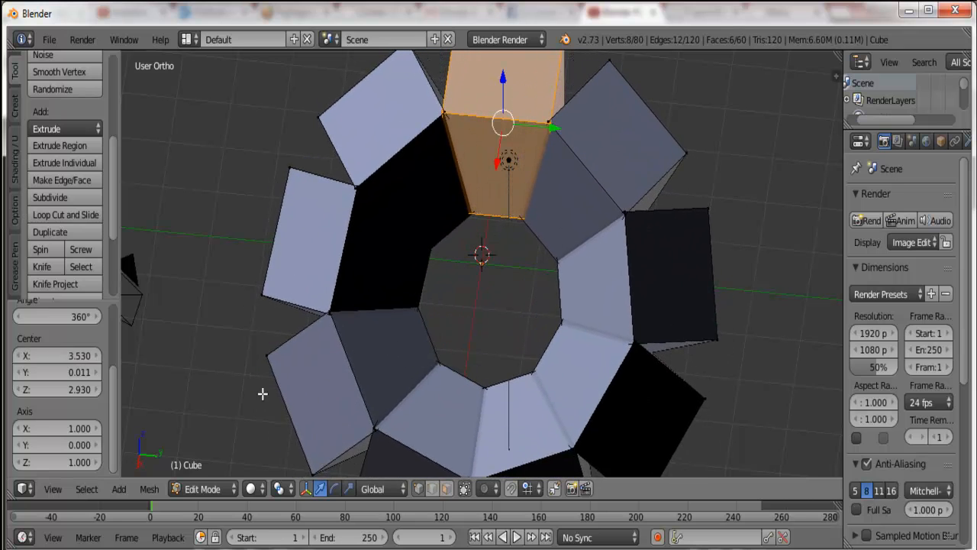
Increase the spin steps to 13 and widen the ring with a centre X of about 4.470
left_click_drag(115, 400, 127, 319)
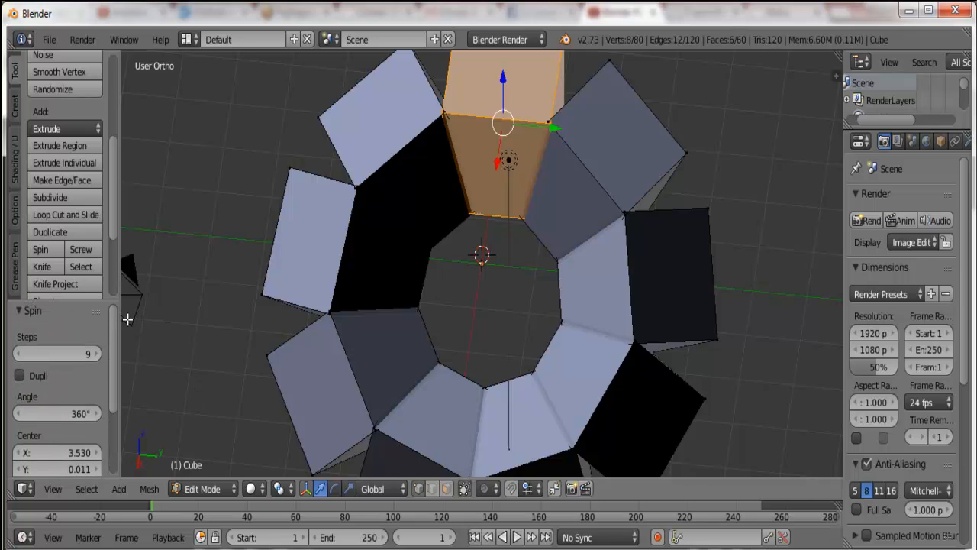
left_click(99, 353)
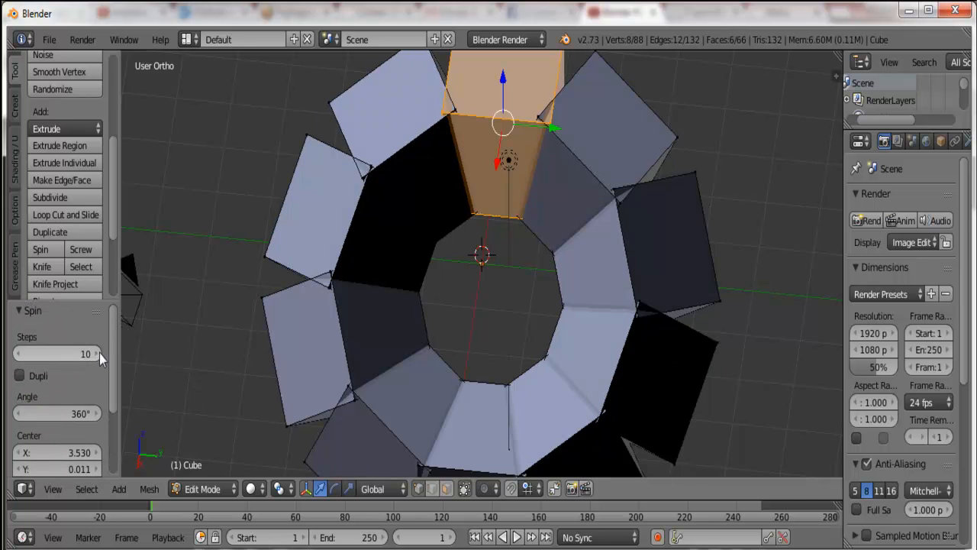
left_click(99, 353)
left_click(100, 354)
left_click(100, 354)
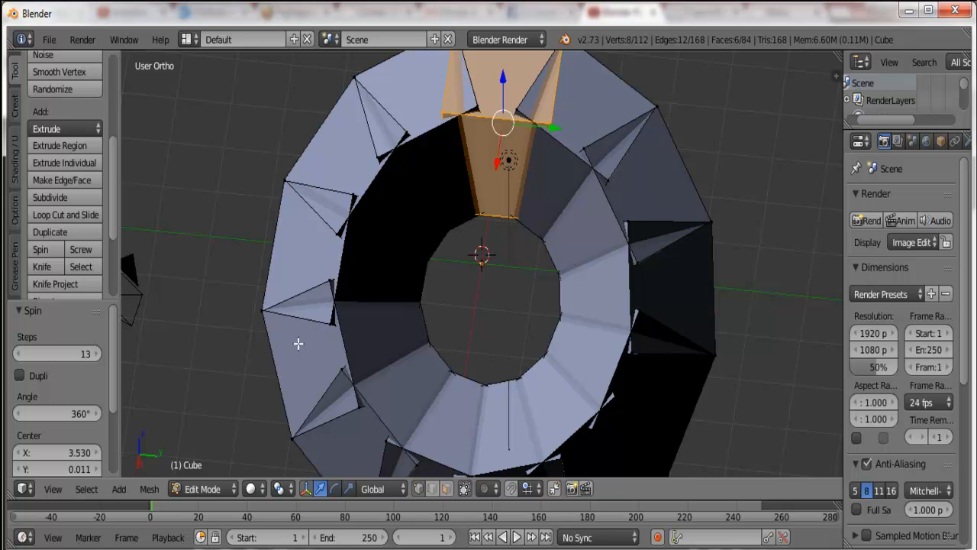
left_click_drag(113, 394, 323, 436)
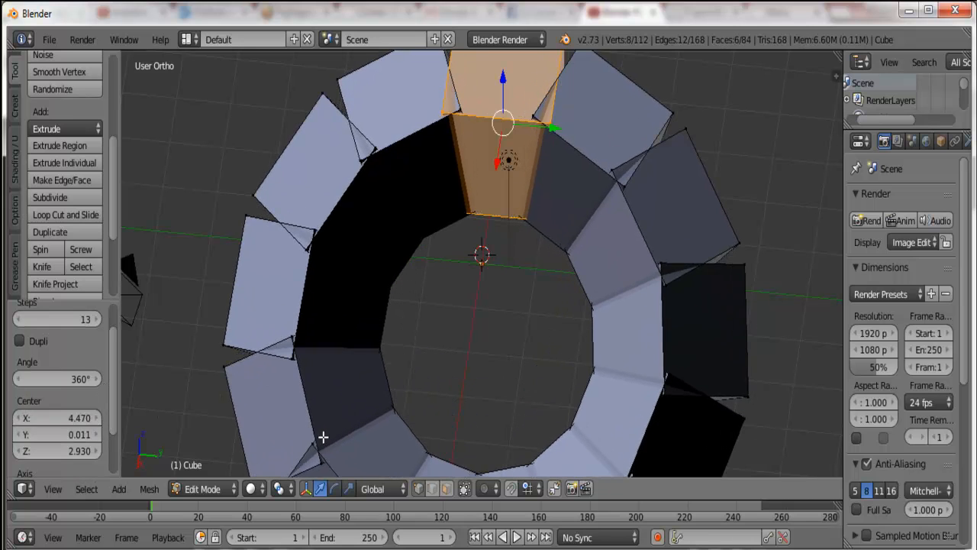
scroll(556, 415, "down", 4)
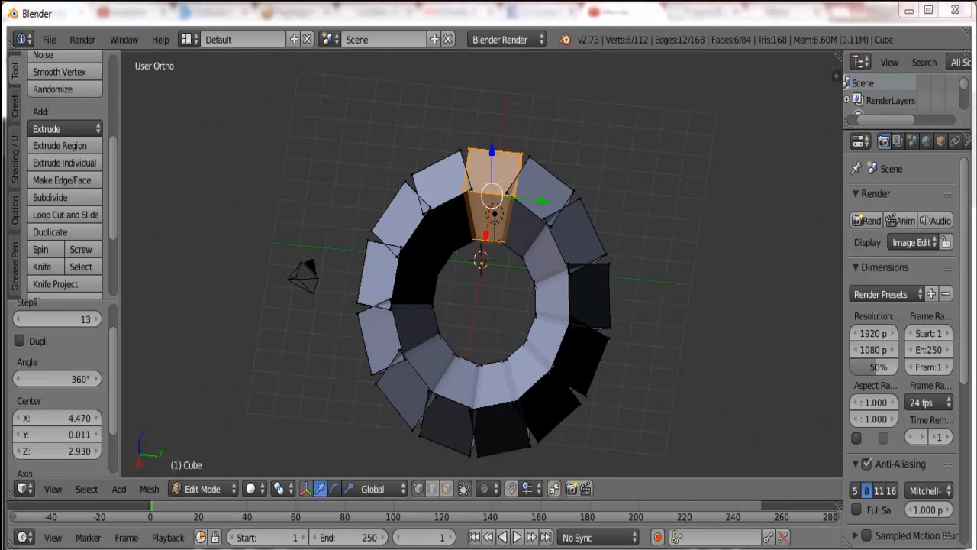
Place the 3D cursor at several spots around the ring, ending in the empty space near its upper edge
left_click_drag(114, 188, 113, 205)
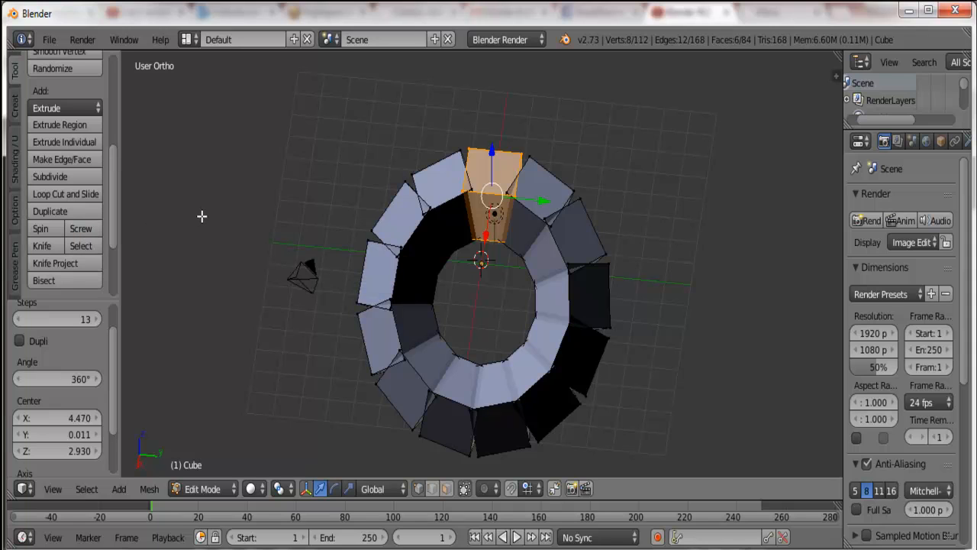
left_click(310, 151)
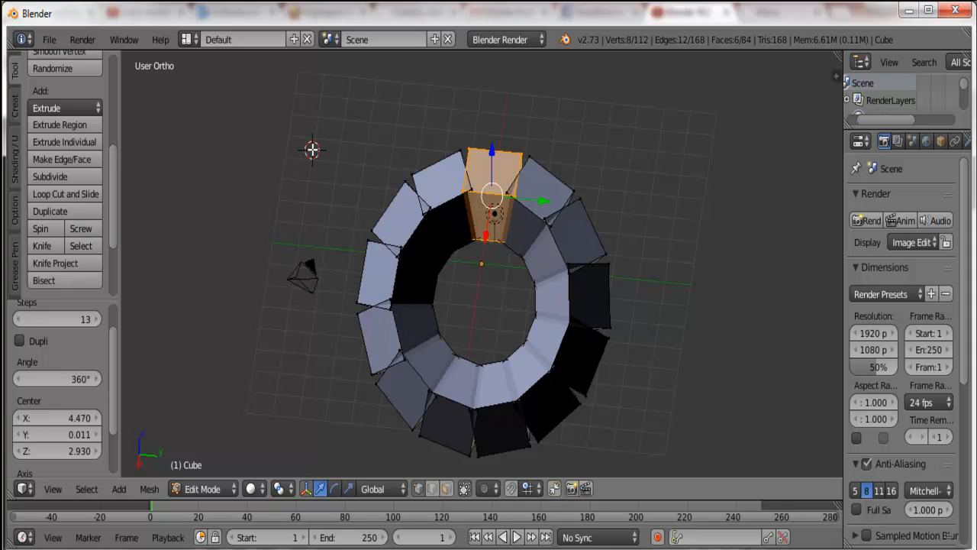
left_click(311, 213)
left_click(281, 341)
left_click(351, 152)
left_click(603, 145)
left_click(636, 288)
left_click(608, 419)
left_click(339, 170)
scroll(656, 281, "up", 1)
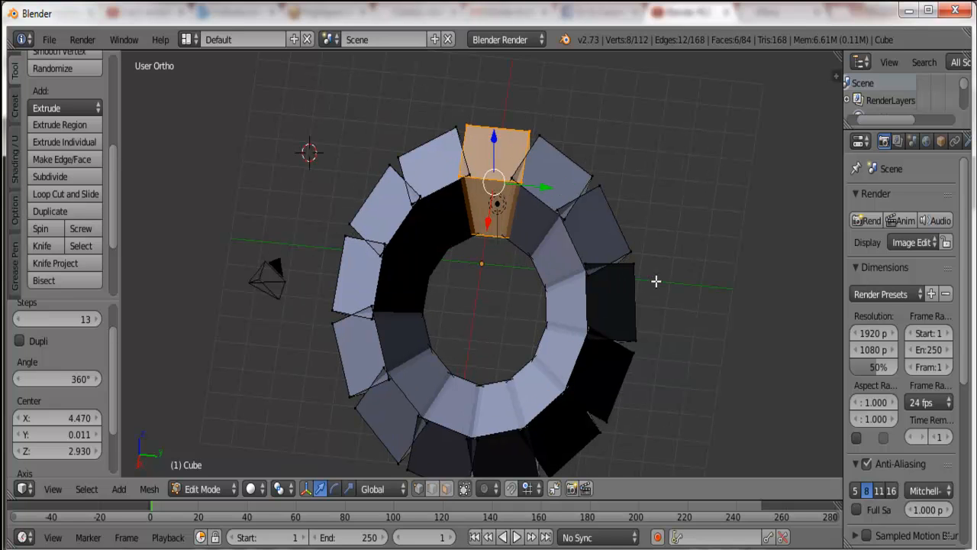
middle_click_drag(656, 281, 698, 216)
scroll(699, 216, "down", 1)
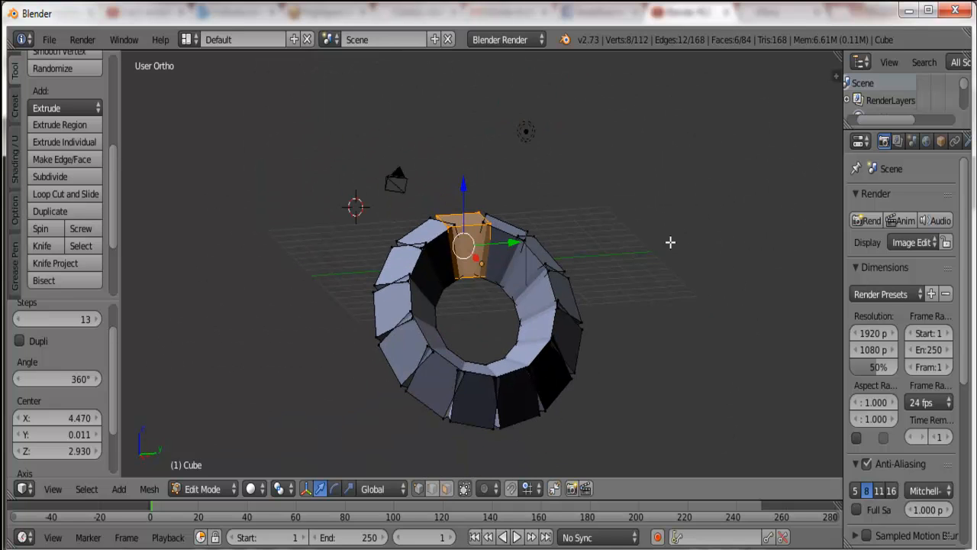
scroll(591, 238, "up", 1)
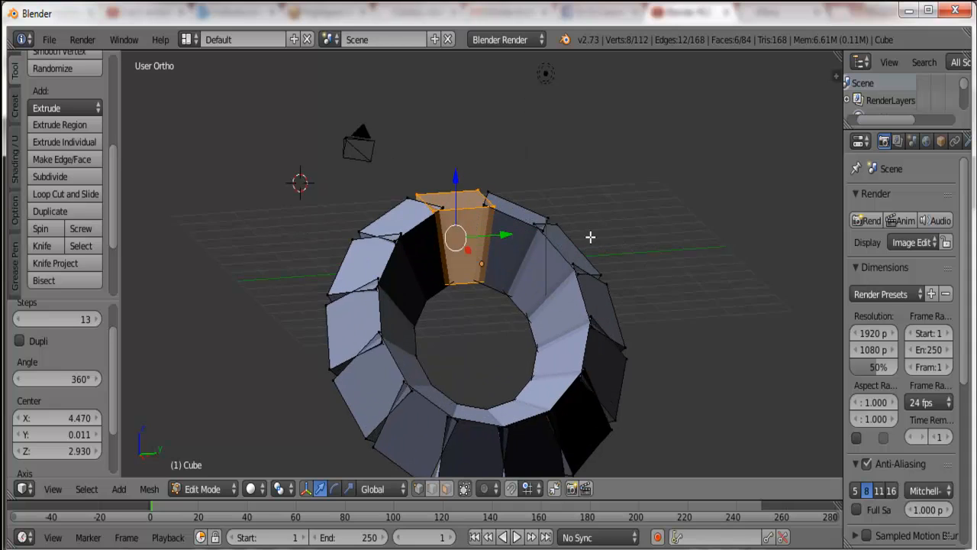
Start a new file from the default startup scene without saving the ring
left_click(49, 40)
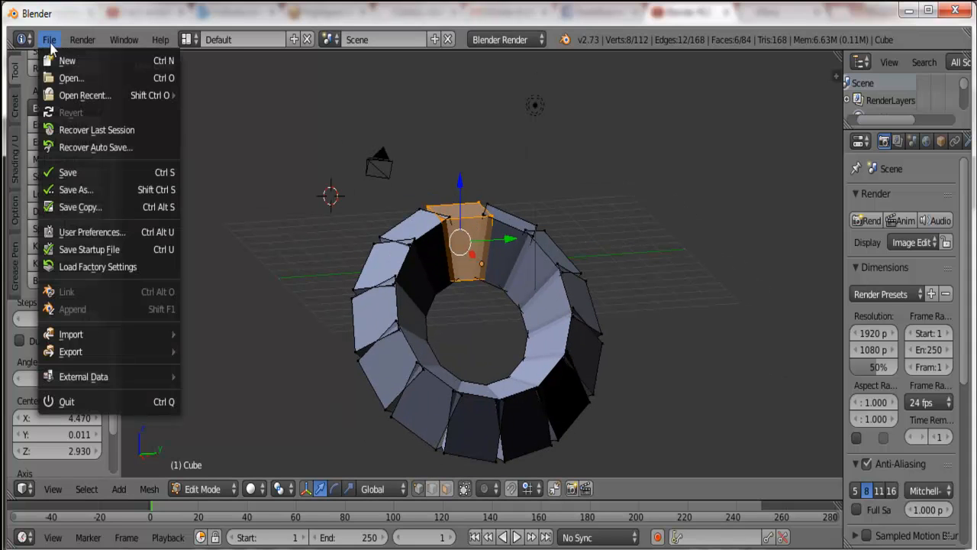
left_click(76, 61)
left_click(86, 77)
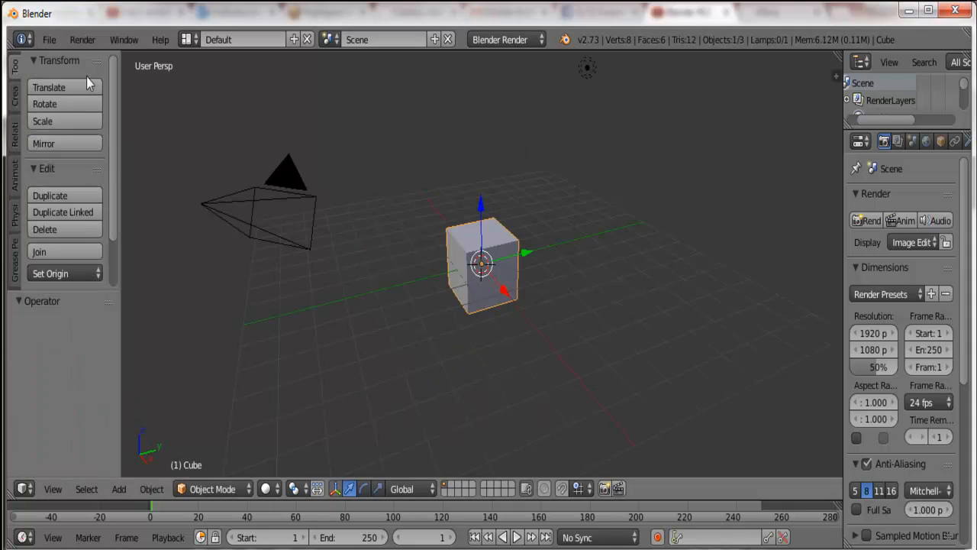
scroll(496, 311, "down", 1)
scroll(496, 311, "down", 1)
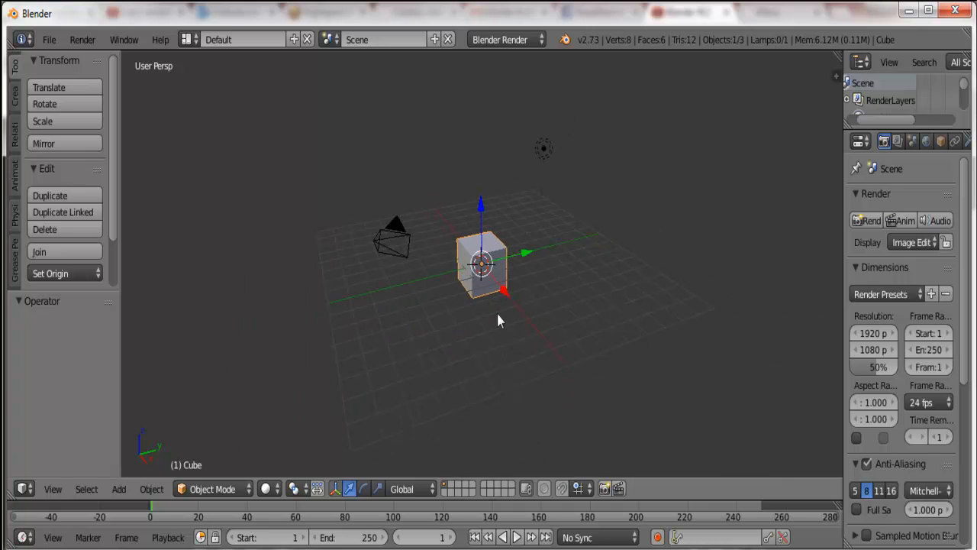
scroll(496, 311, "up", 1)
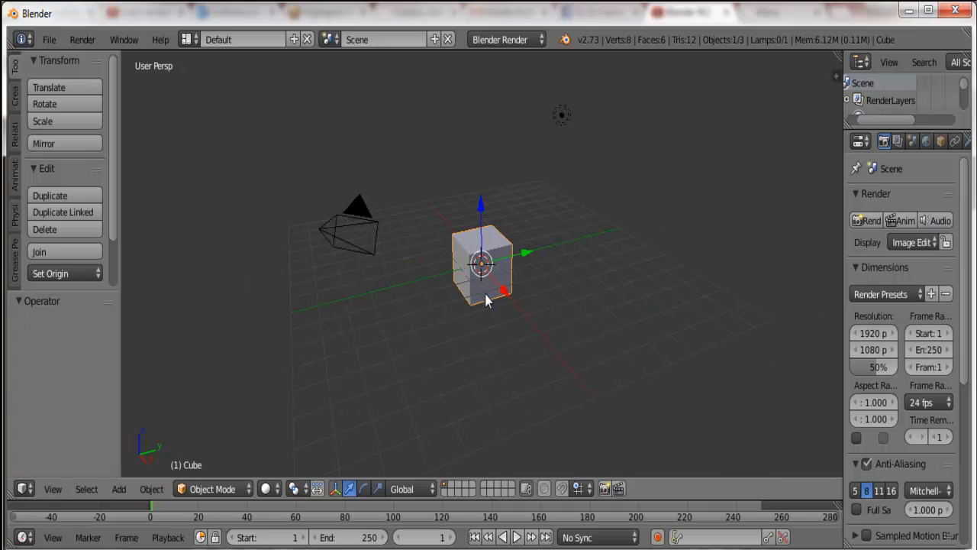
Delete the default cube from the scene
key("g")
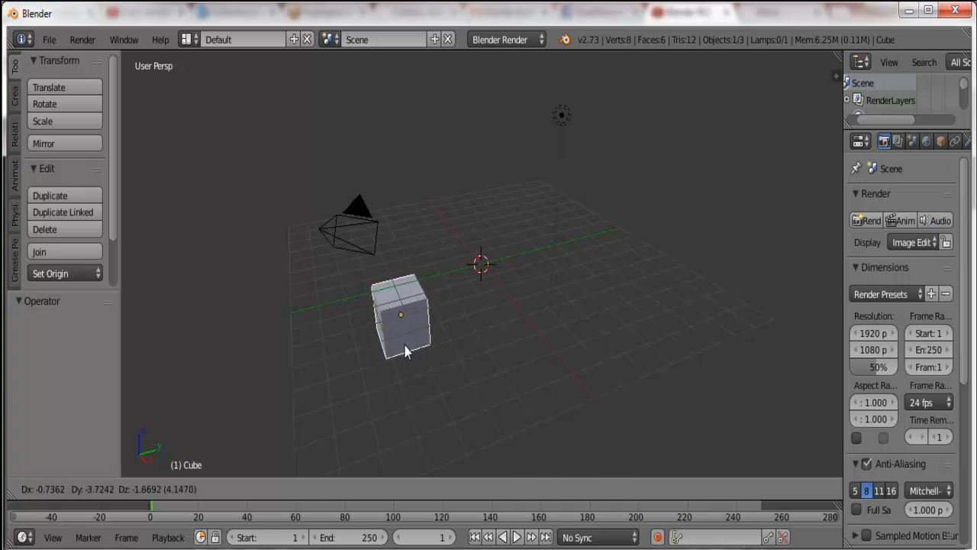
key("Escape")
key("x")
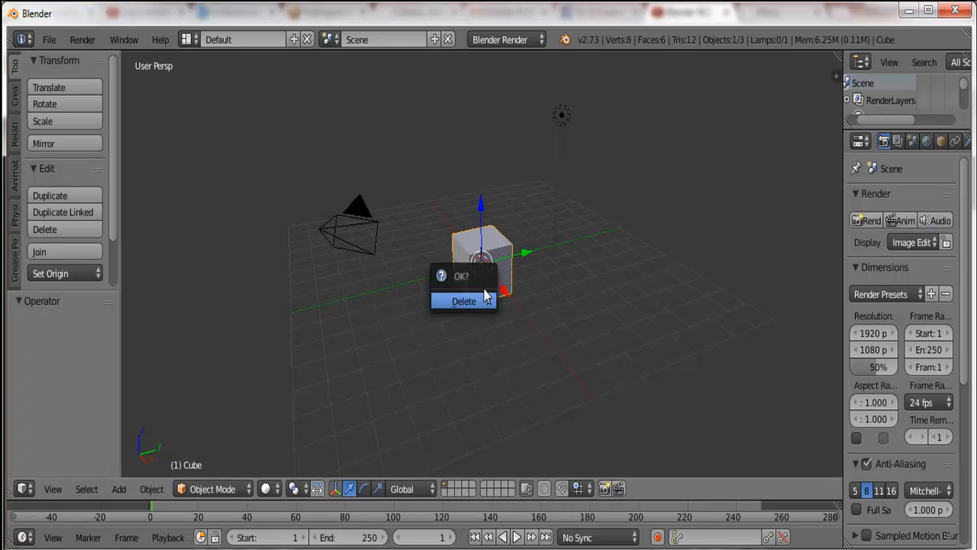
left_click(477, 301)
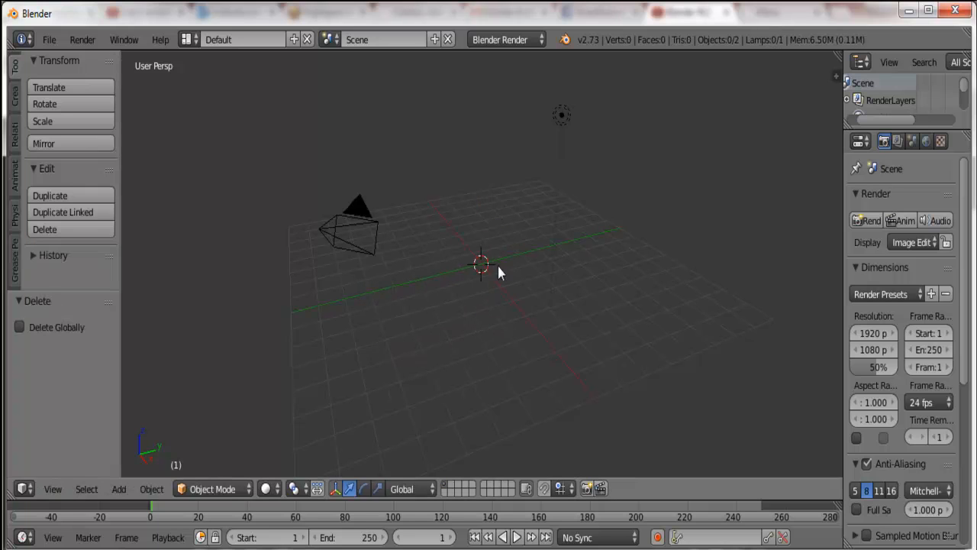
Place the 3D cursor by hand near the grid's origin, and snap it exactly to the centre
left_click(486, 328)
left_click(593, 316)
scroll(491, 336, "down", 2)
middle_click_drag(491, 336, 451, 390)
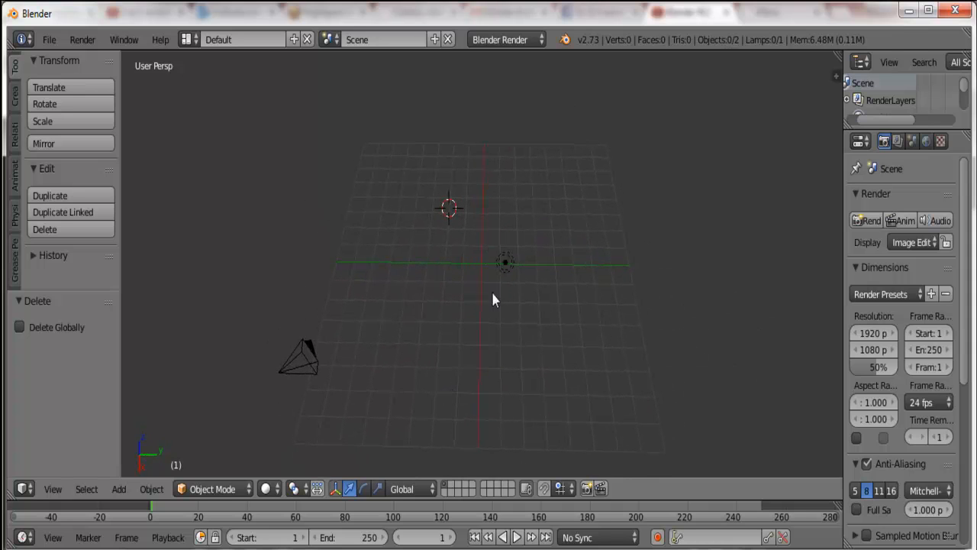
left_click(480, 265)
scroll(478, 270, "up", 6)
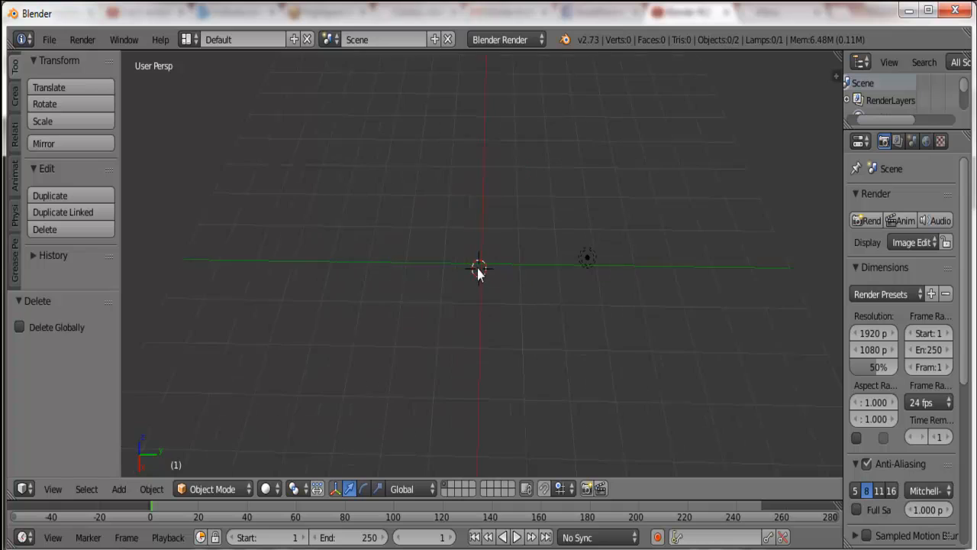
scroll(459, 340, "down", 6)
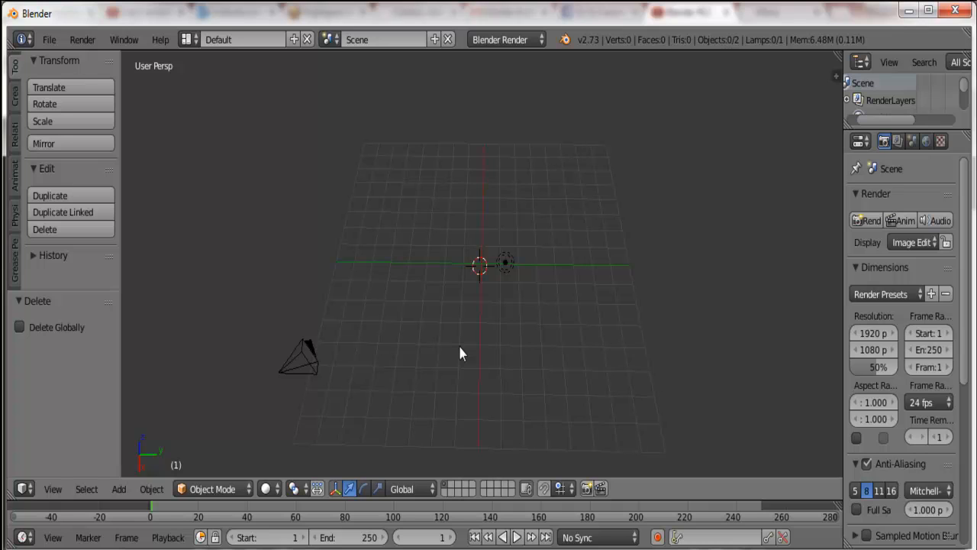
key("shift+s")
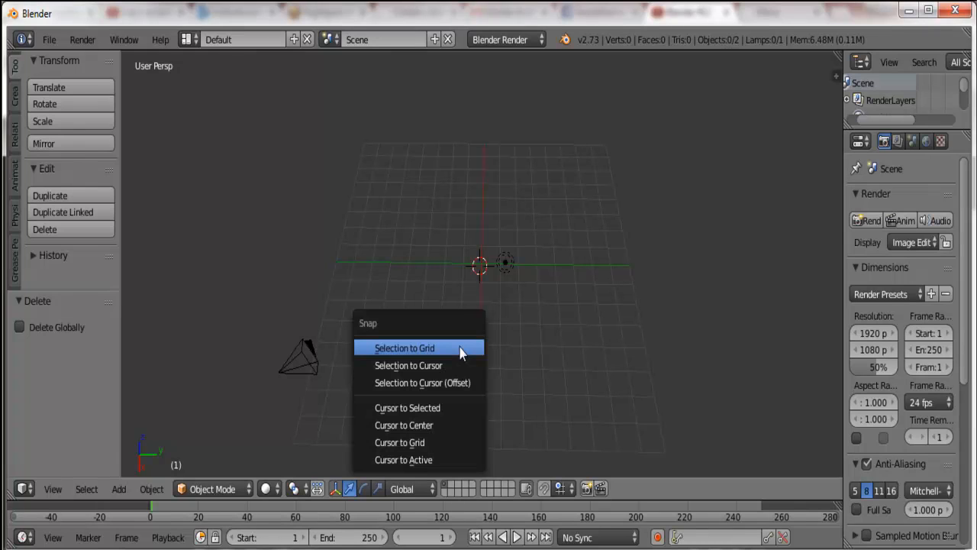
left_click(419, 426)
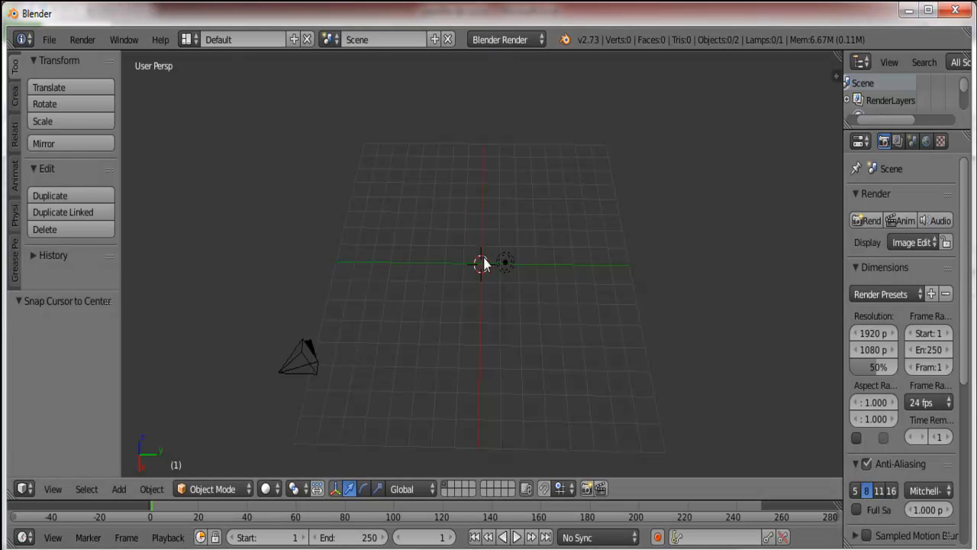
Move the 3D cursor slightly off the origin and snap it back to the centre
left_click(506, 314)
key("shift+s")
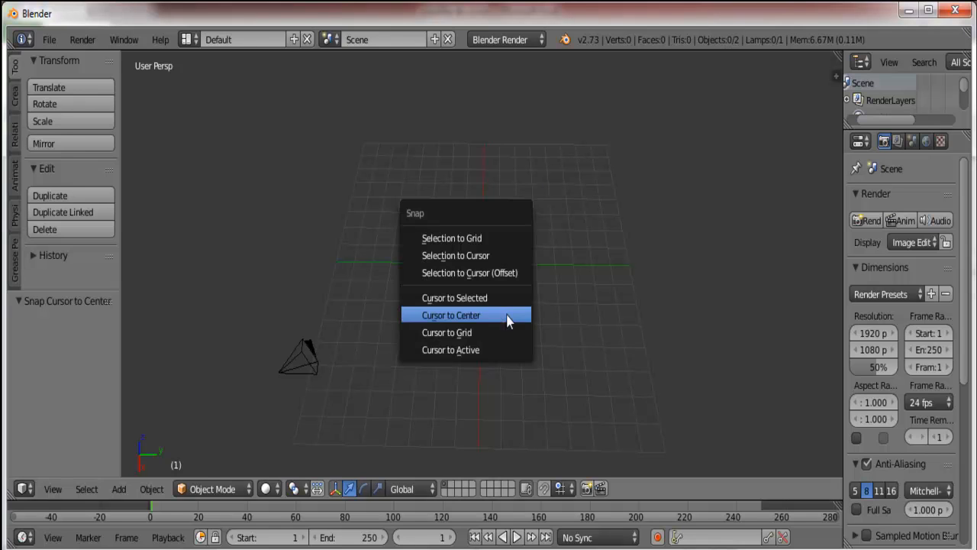
left_click(465, 314)
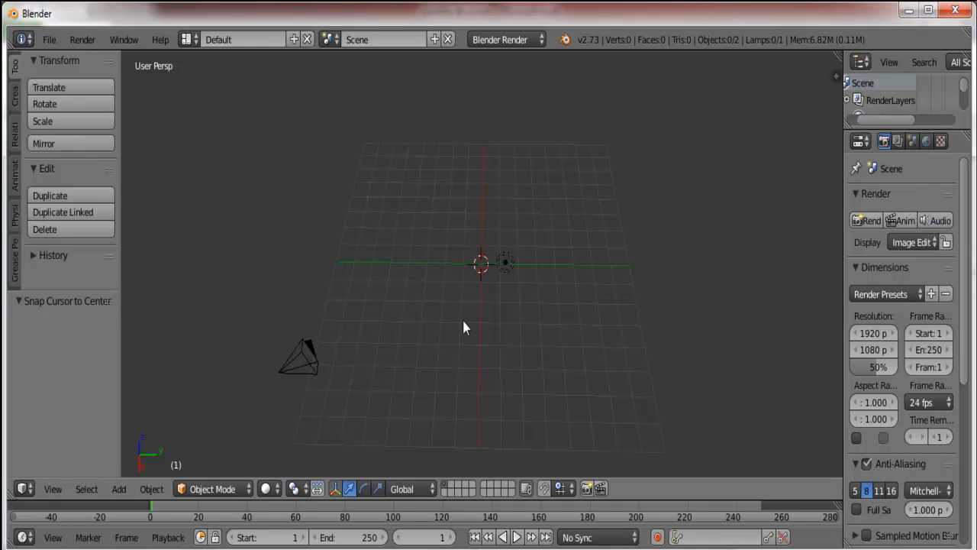
key("shift+a")
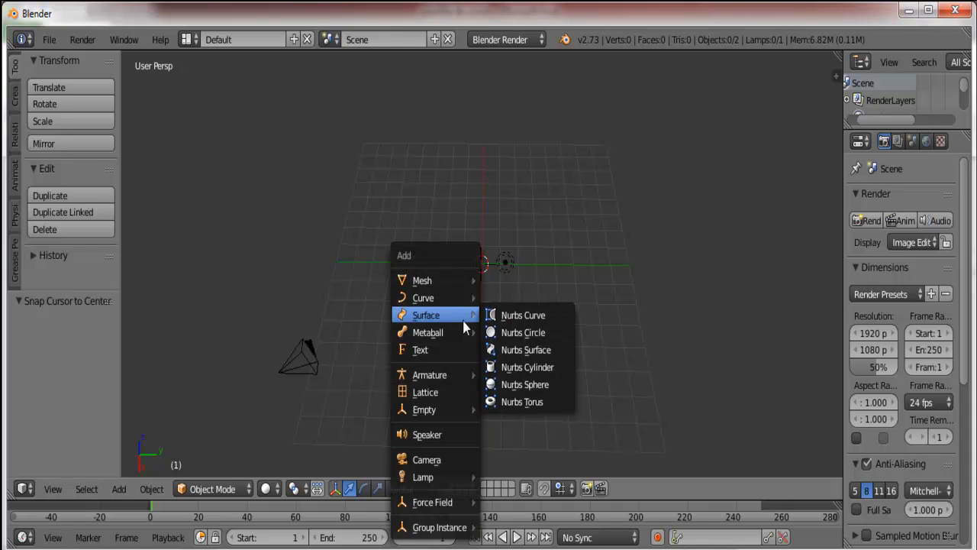
mouse_move(437, 285)
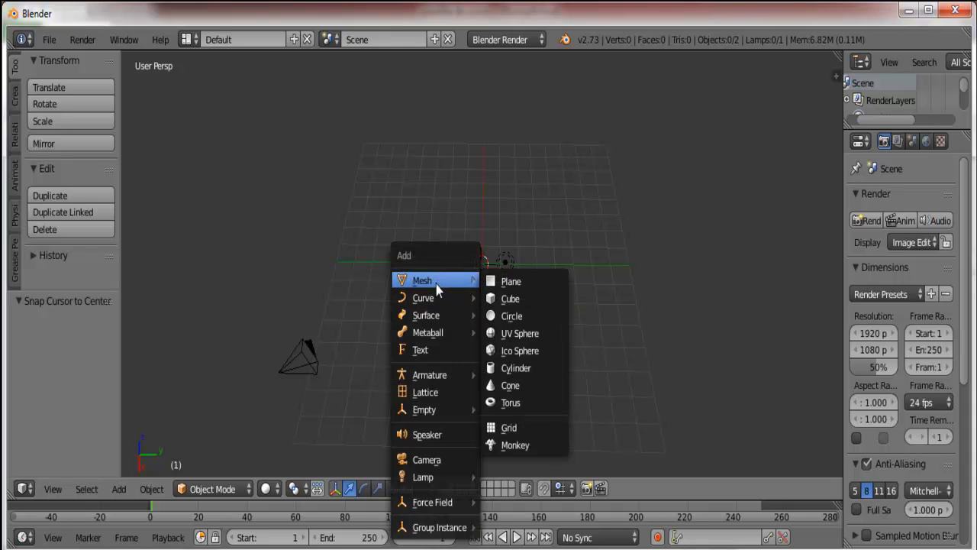
left_click(118, 490)
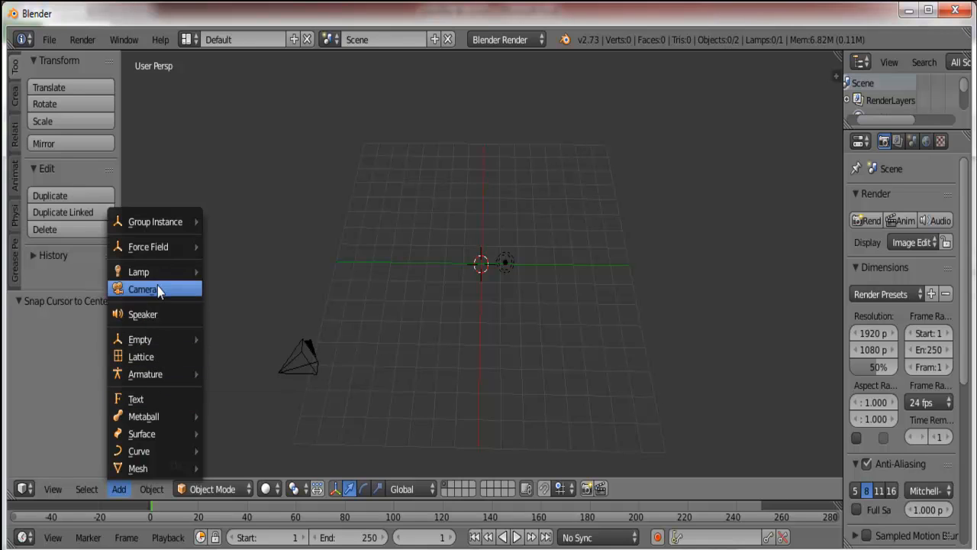
mouse_move(158, 254)
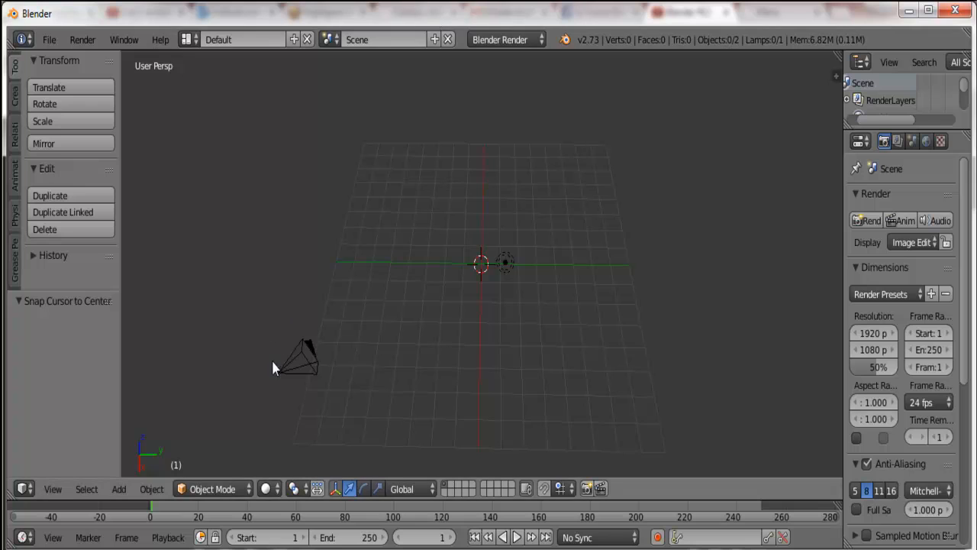
Place the 3D cursor beyond the grid's edge and return it to the centre with Cursor to Center
left_click(665, 252)
key("shift+s")
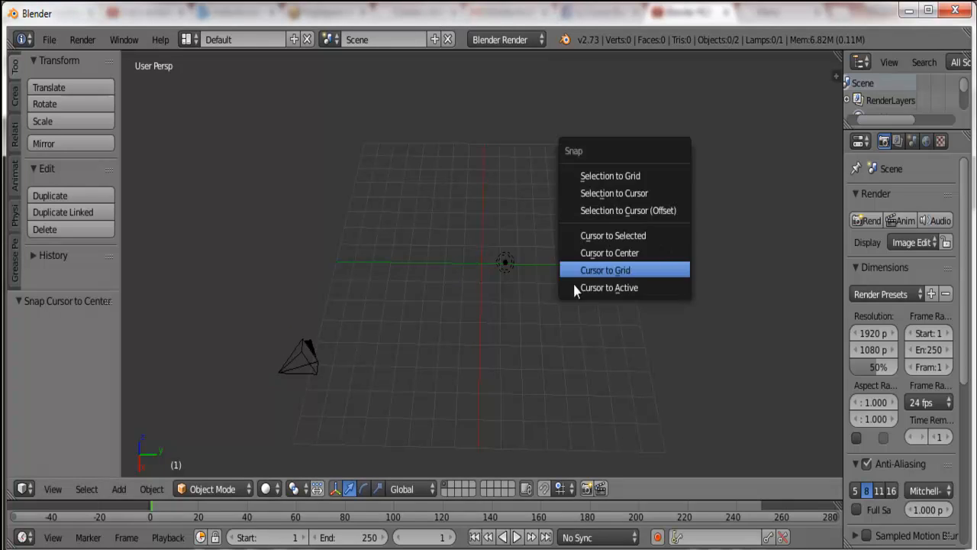
key("shift+s")
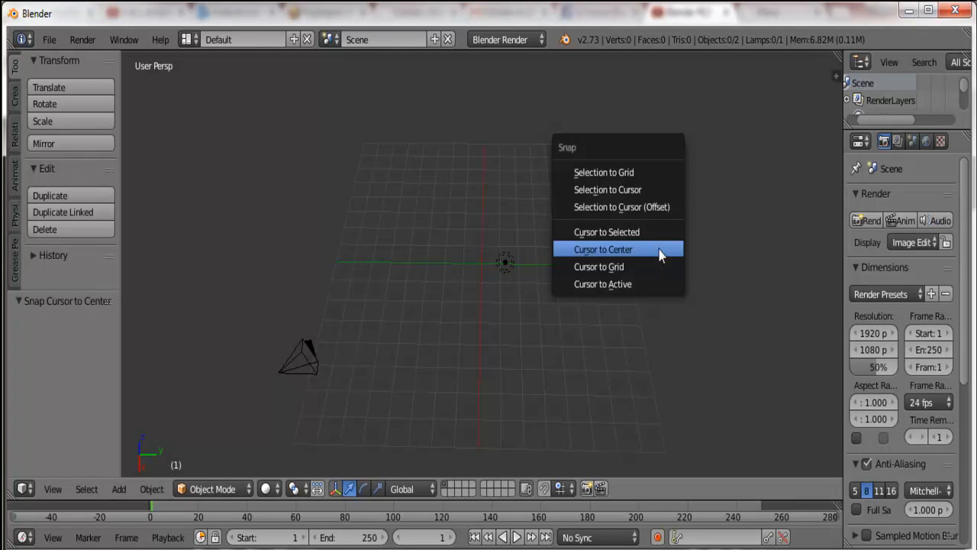
left_click(608, 250)
Add a plane mesh at the 3D cursor in the centre of the scene
key("shift+a")
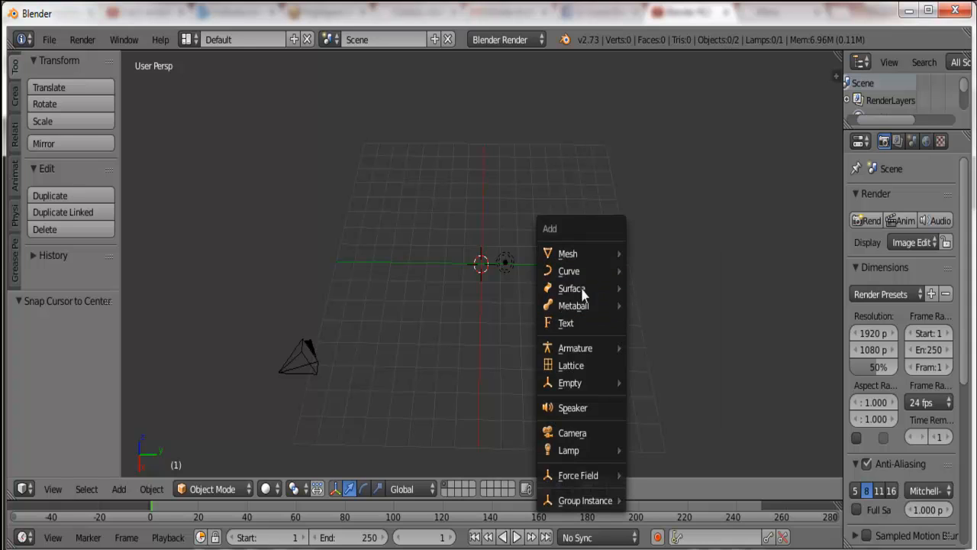
mouse_move(572, 256)
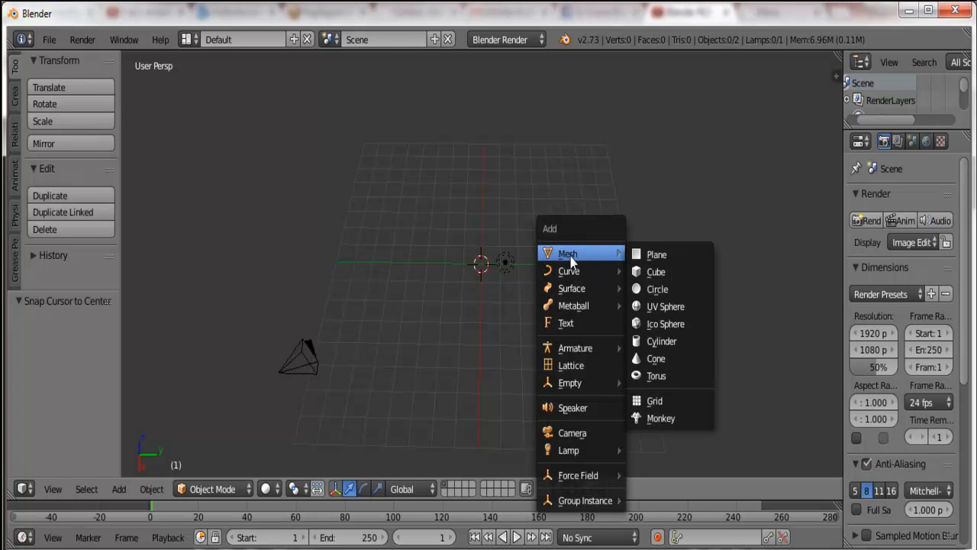
left_click(657, 255)
scroll(497, 275, "up", 6)
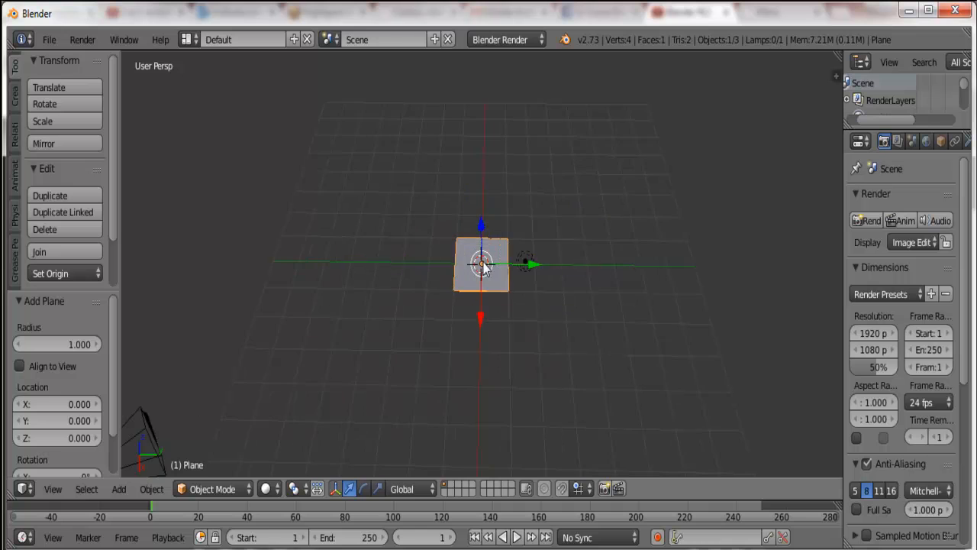
scroll(501, 303, "down", 6)
middle_click_drag(501, 306, 497, 266)
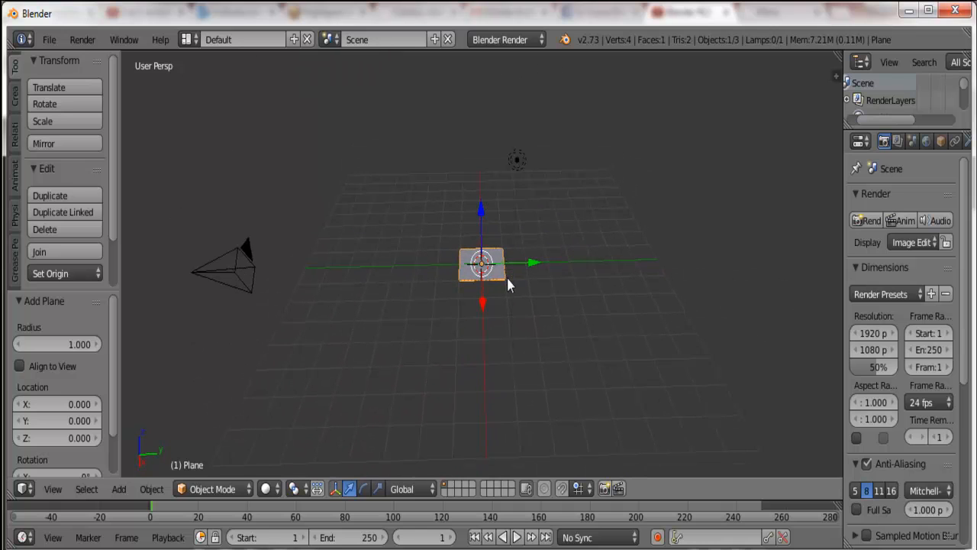
Switch to the orthographic top view and enter Edit Mode on the plane
key("KP_7")
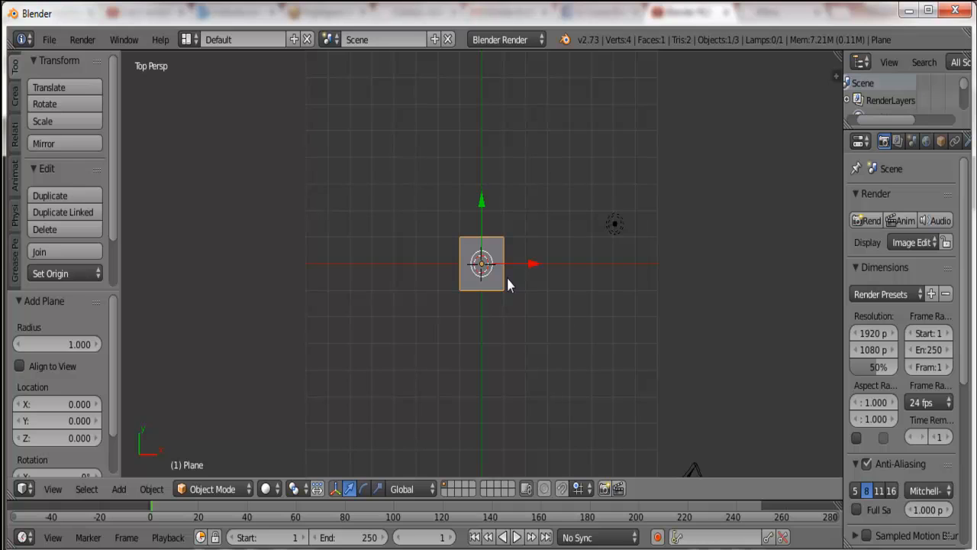
key("KP_5")
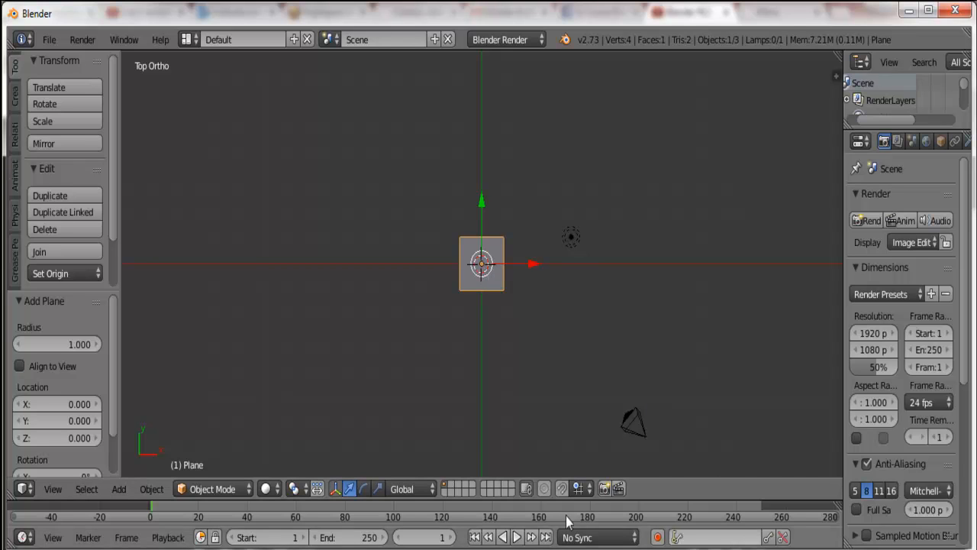
mouse_move(115, 209)
left_mouse_down()
mouse_move(129, 266)
mouse_move(128, 203)
mouse_move(135, 273)
mouse_move(127, 206)
left_mouse_up()
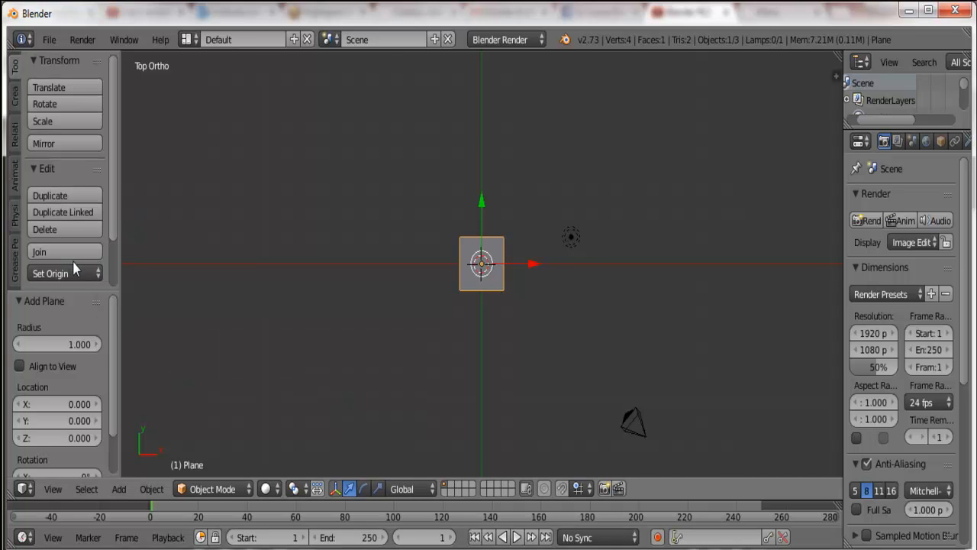
left_click(242, 491)
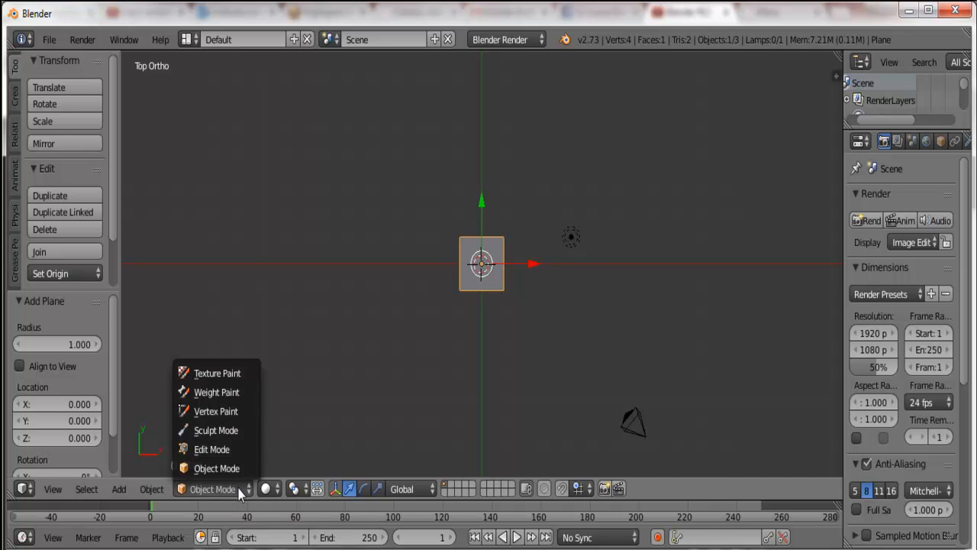
left_click(213, 449)
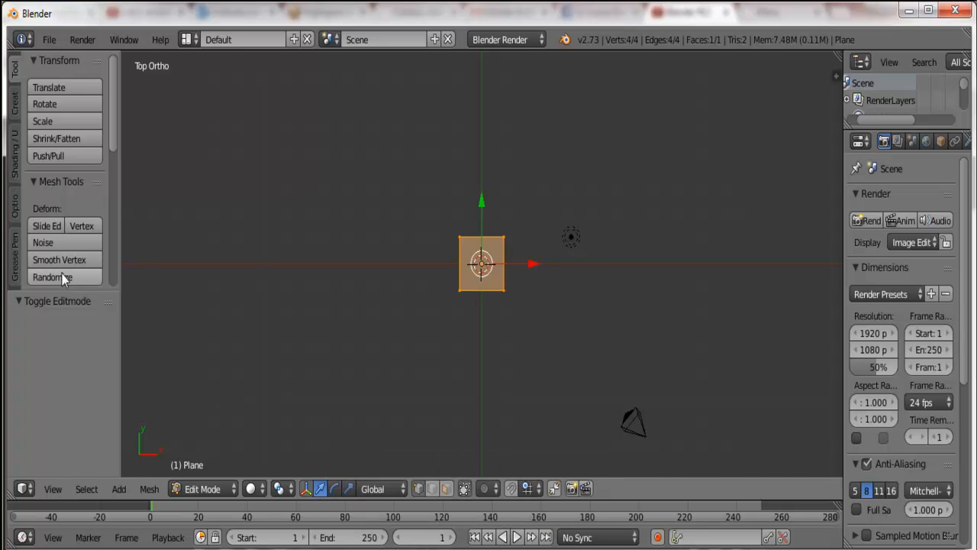
Try to apply the Screw tool to the plane with all its vertices selected
left_click_drag(113, 144, 120, 262)
left_click(81, 196)
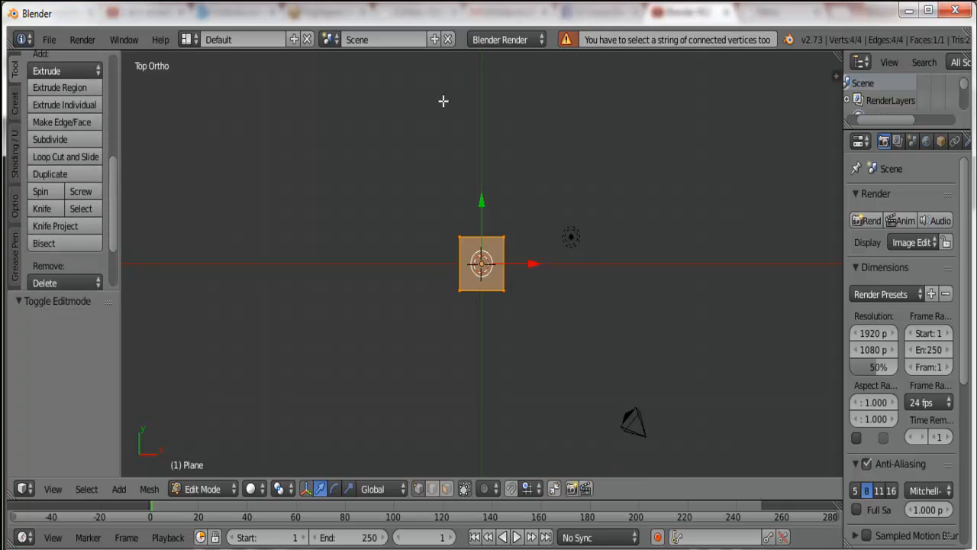